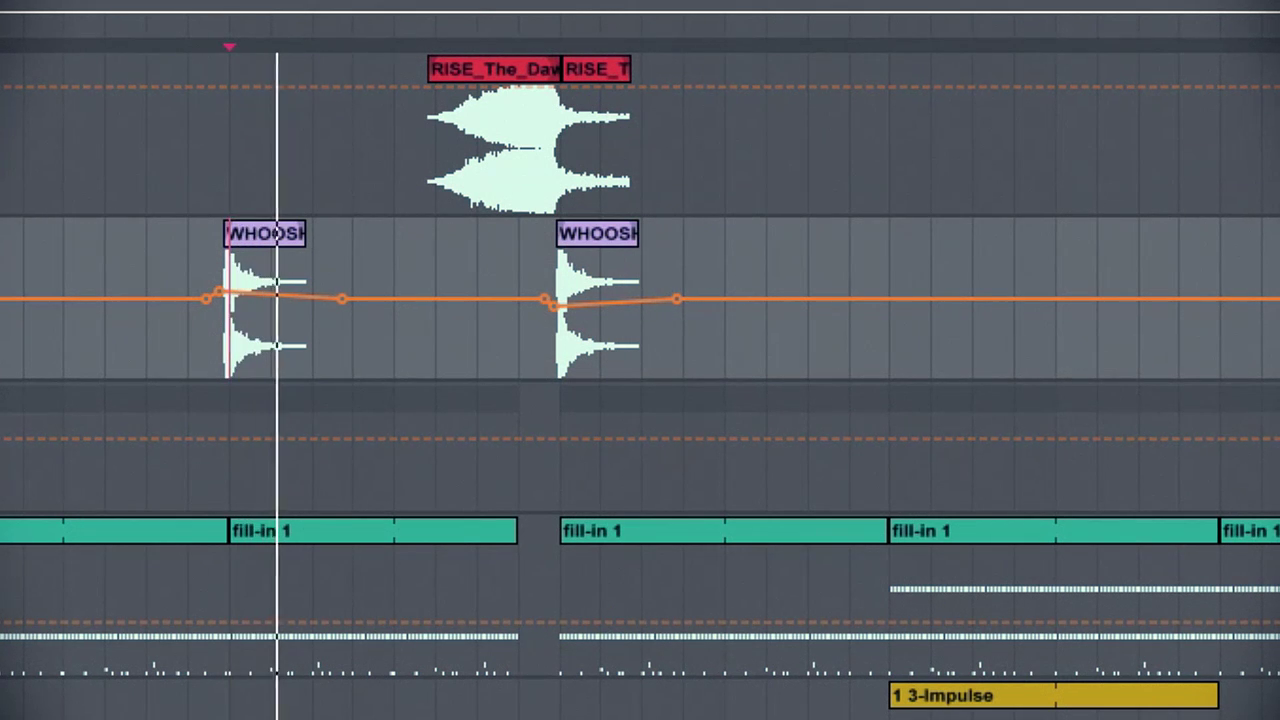
- Play the arrangement from the first WHOOSH clip and examine the Damage percussion kits in Kontakt, closing the plug-in window
{"action": "key", "text": "space"}
{"action": "key", "text": "space"}
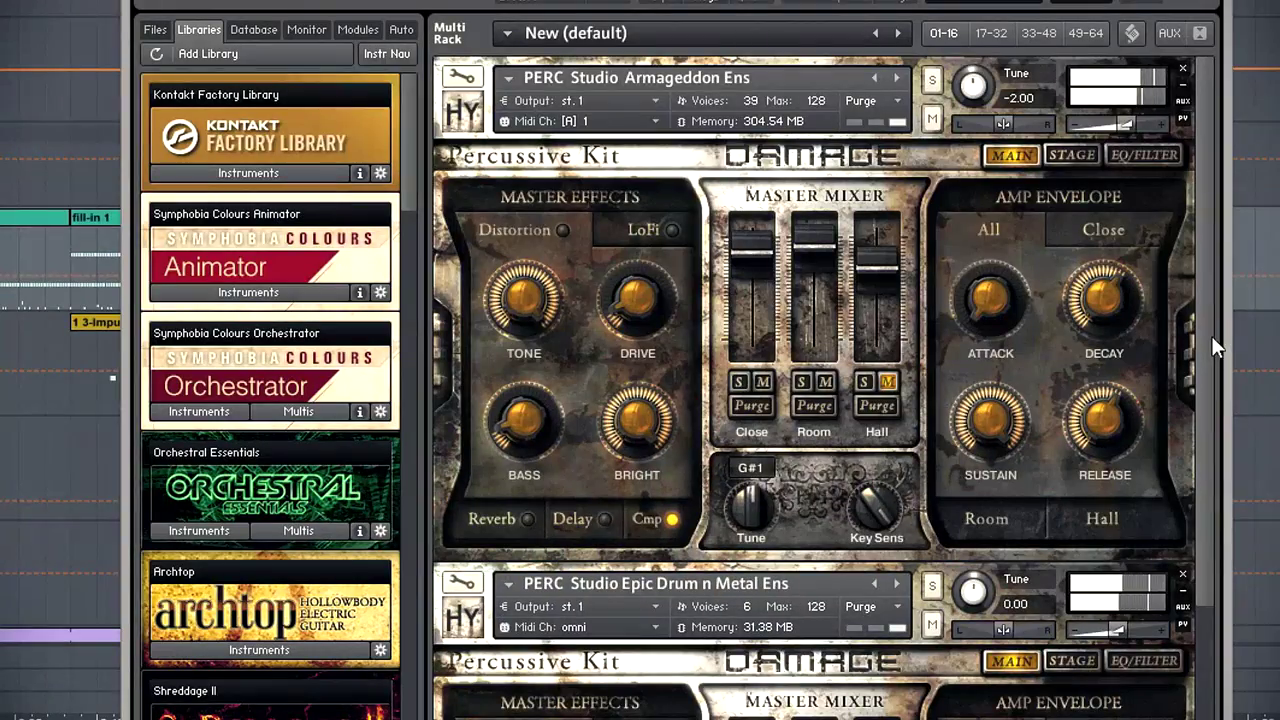
{"action": "mouse_move", "coordinate": [1211, 335]}
{"action": "left_mouse_down"}
{"action": "mouse_move", "coordinate": [1204, 581]}
{"action": "mouse_move", "coordinate": [1221, 361]}
{"action": "mouse_move", "coordinate": [1209, 330]}
{"action": "left_mouse_up"}
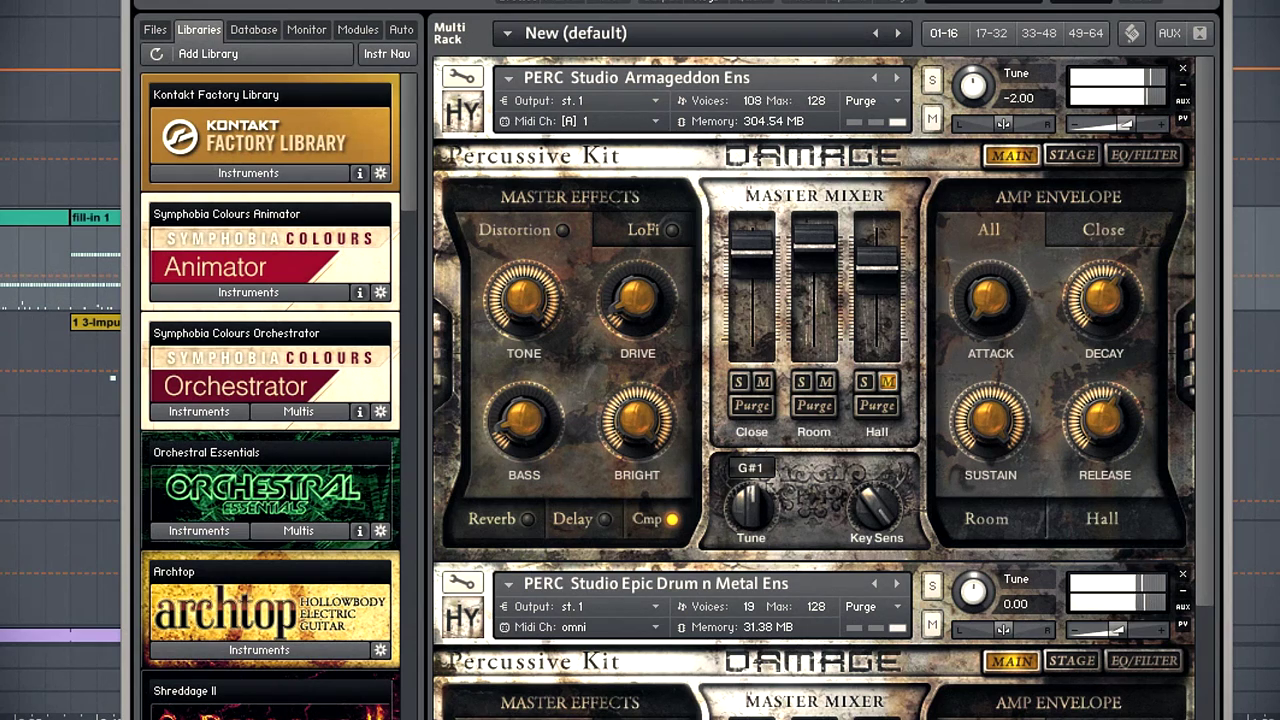
{"action": "left_click", "coordinate": [1212, 2]}
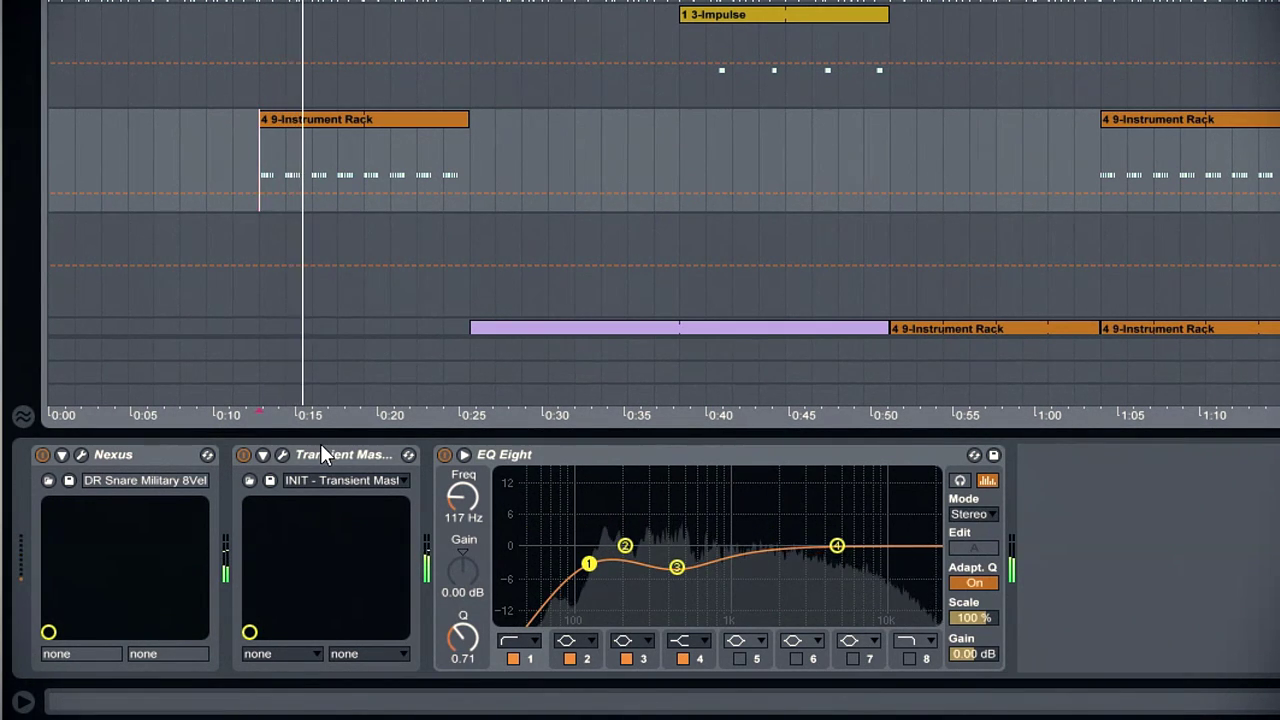
- Display the Transient Master settings and the Nexus snare preset on the 6 Nexus track
{"action": "left_click", "coordinate": [281, 455]}
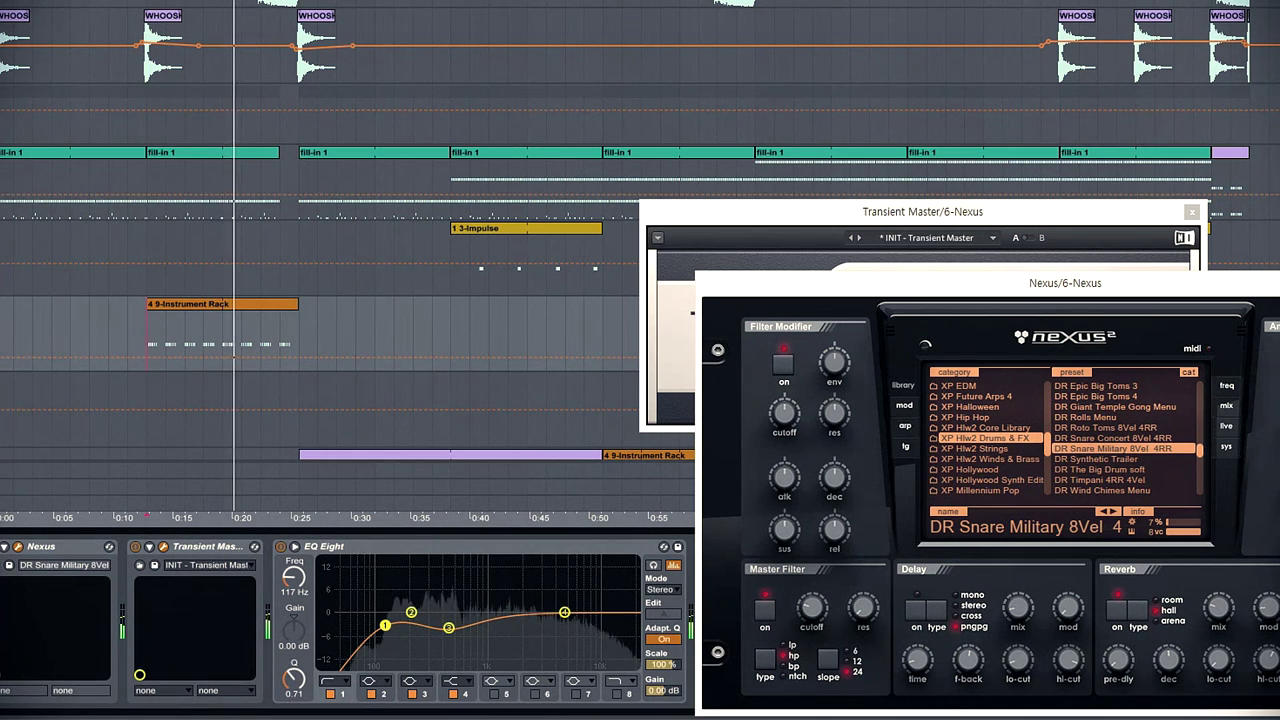
{"action": "scroll", "coordinate": [320, 300], "scroll_direction": "down", "scroll_amount": 8}
{"action": "scroll", "coordinate": [320, 300], "scroll_direction": "up", "scroll_amount": 1}
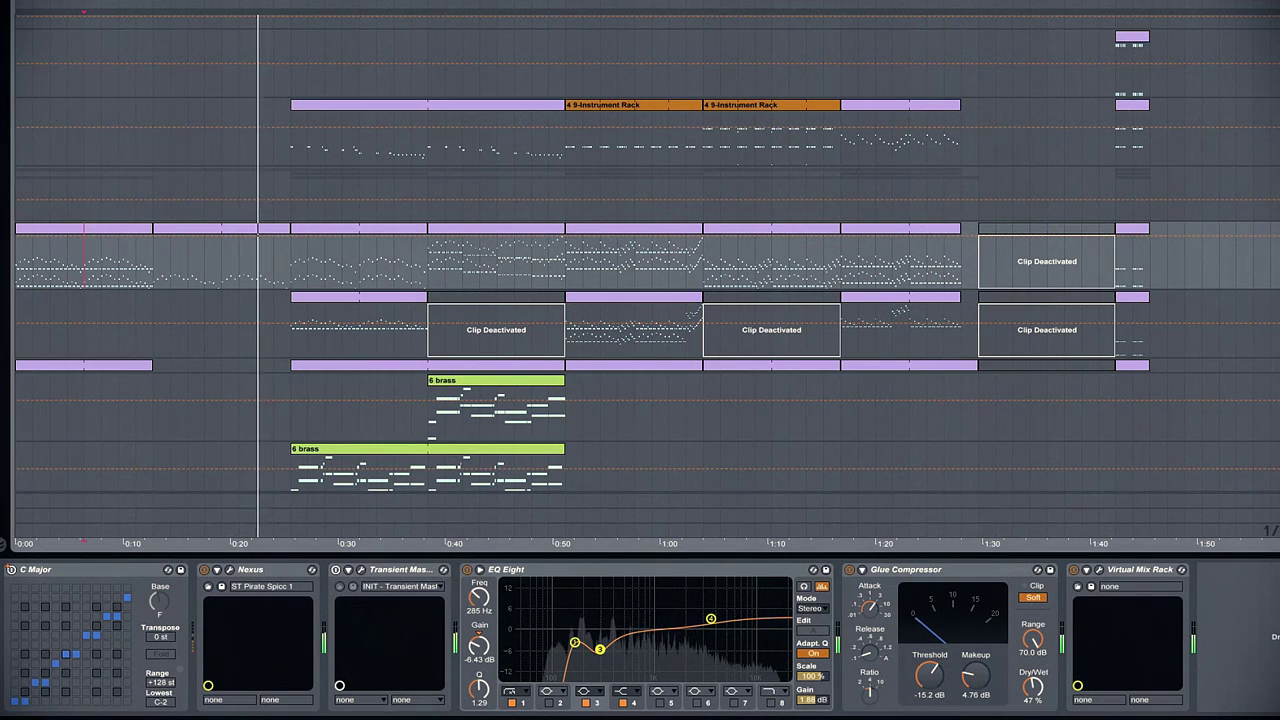
- View the MIDI notes of the second STR STAC track's clip starting at 0:25, plus the first STR STAC track's next section
{"action": "left_click", "coordinate": [392, 297]}
{"action": "double_click", "coordinate": [386, 299]}
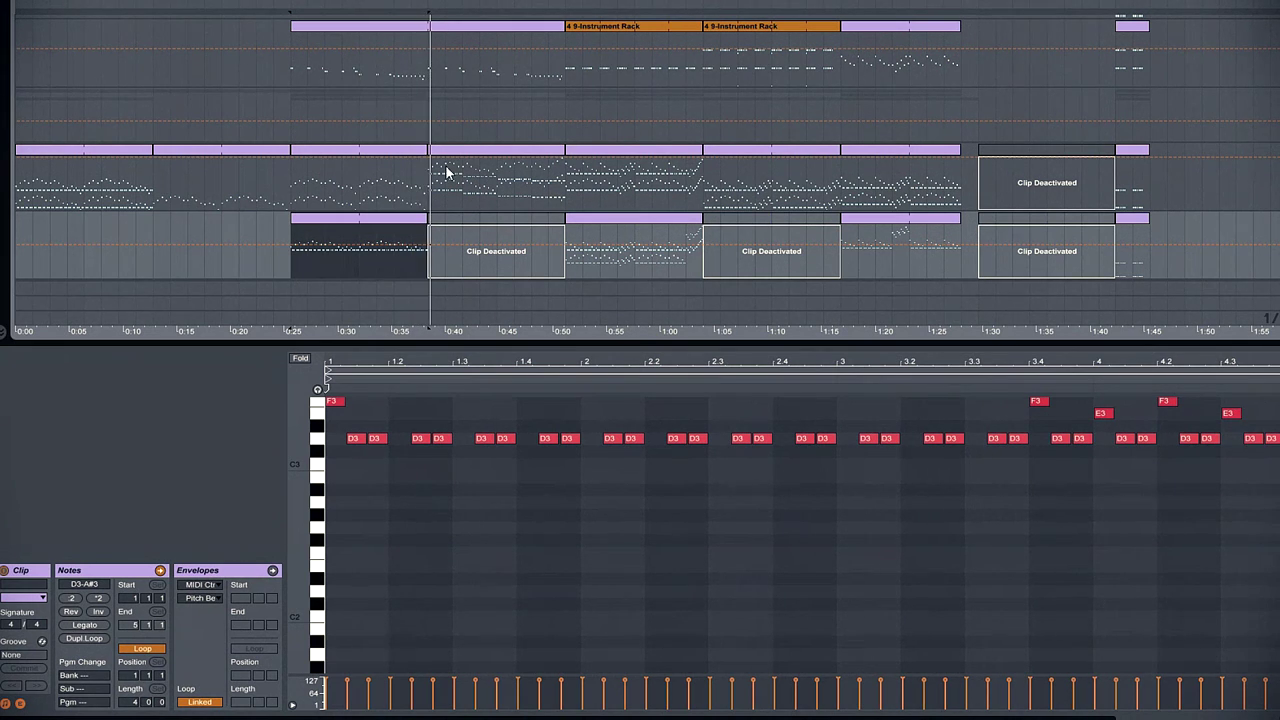
{"action": "left_click", "coordinate": [450, 170]}
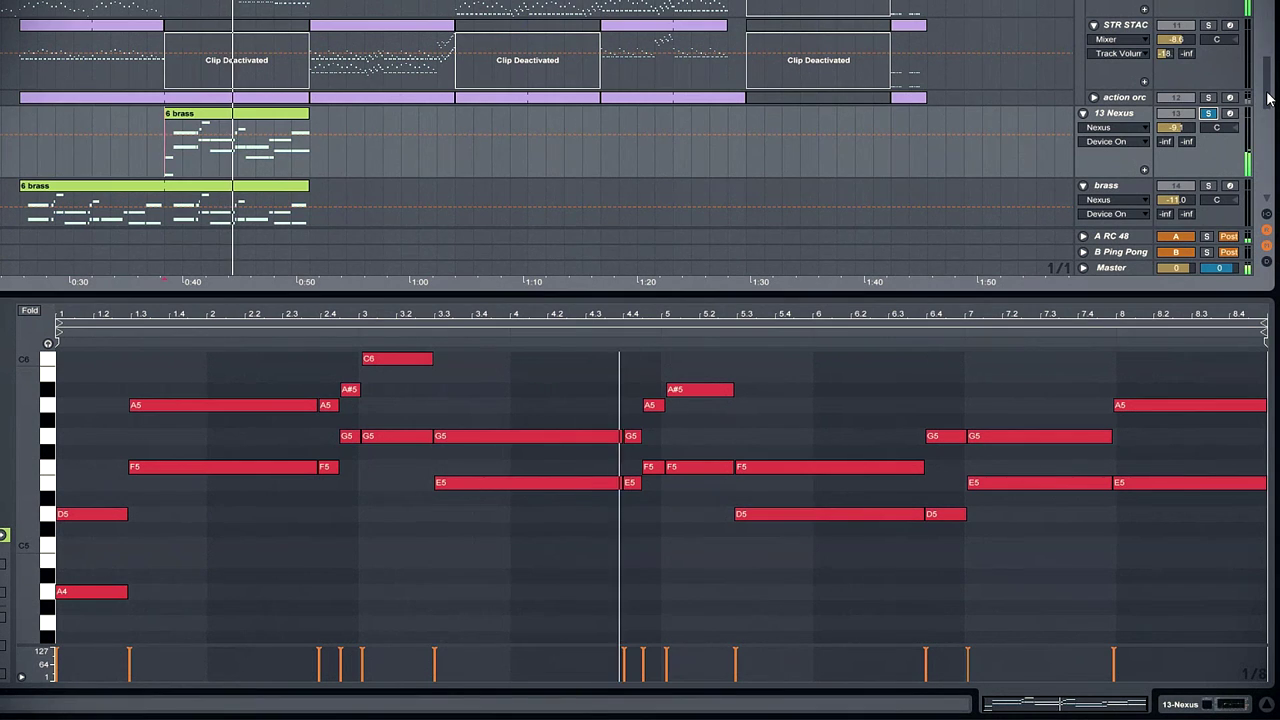
- Solo the 16 Nexus track and examine the notes of its second 9-Instrument Rack clip and its device chain
{"action": "left_click_drag", "start_coordinate": [1267, 97], "coordinate": [1262, 135]}
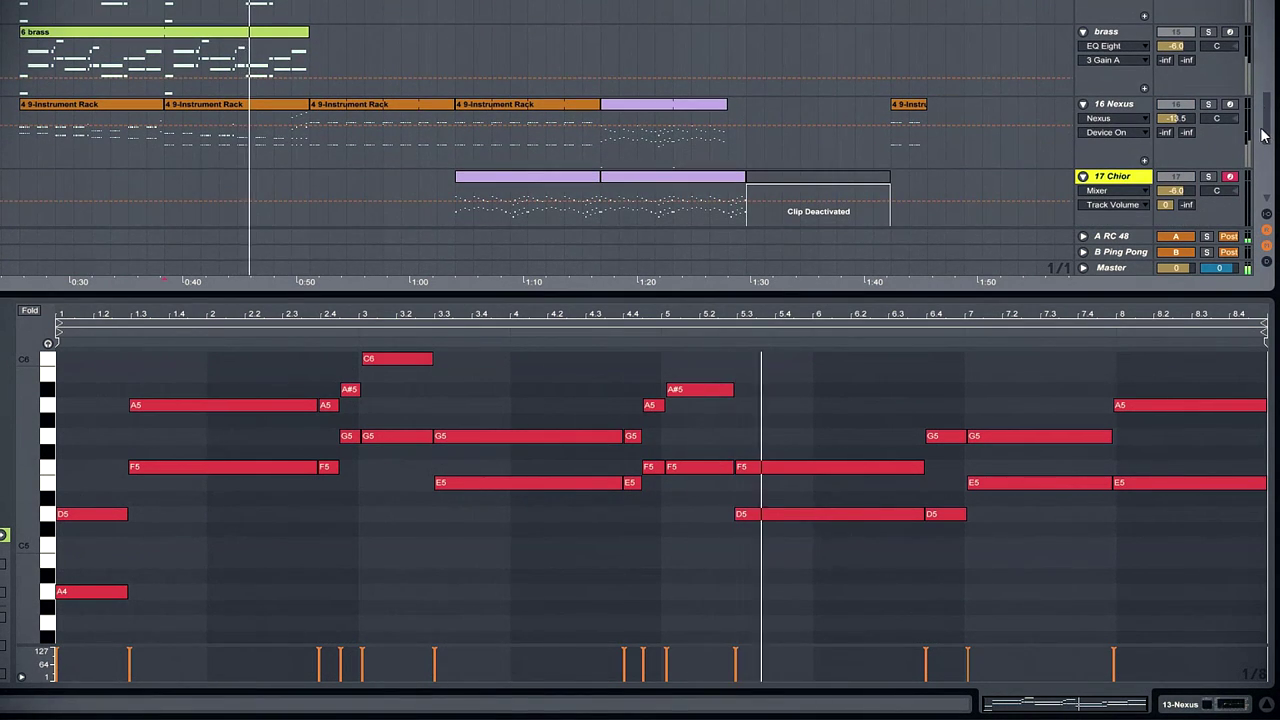
{"action": "left_click", "coordinate": [1209, 105]}
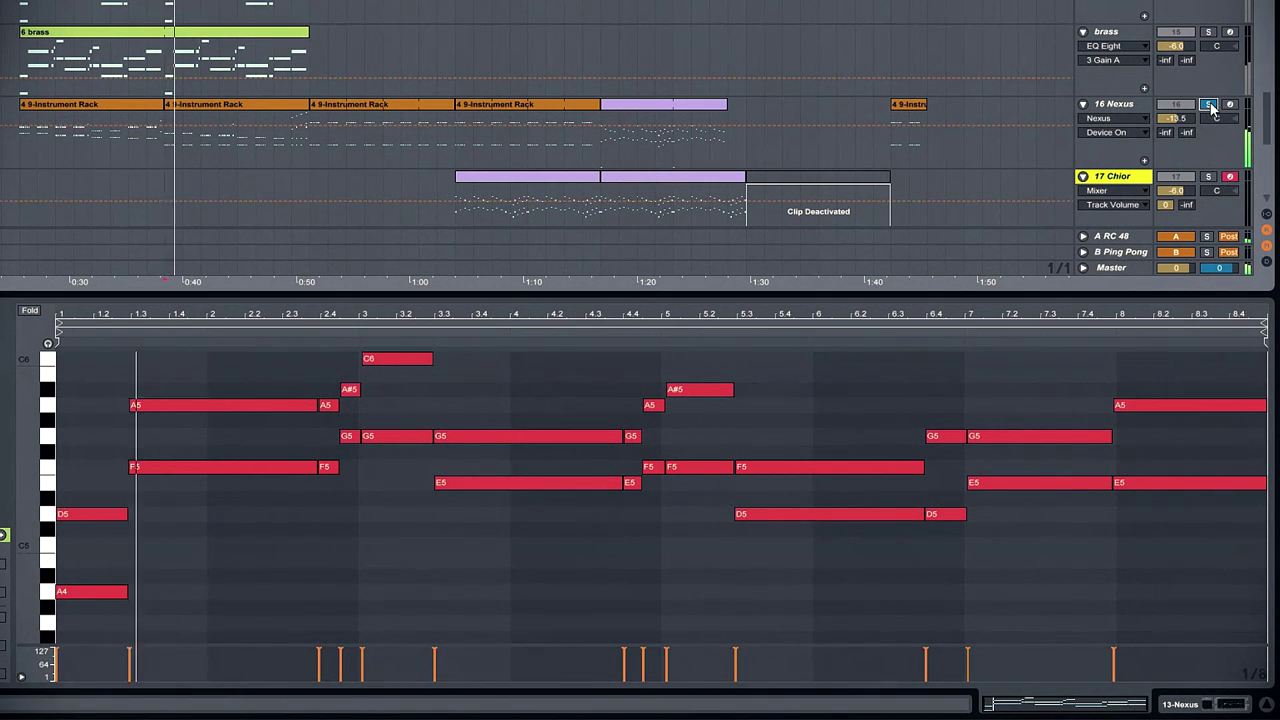
{"action": "left_click", "coordinate": [282, 101]}
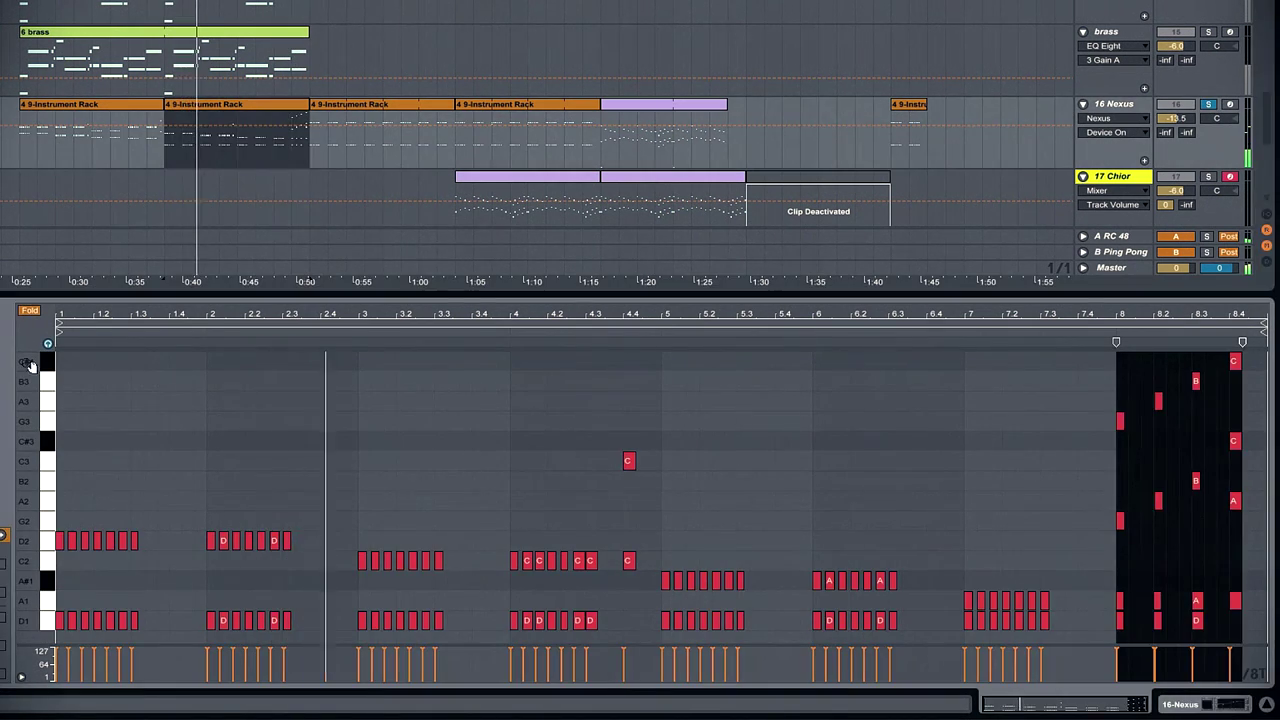
{"action": "key", "text": "shift+Tab"}
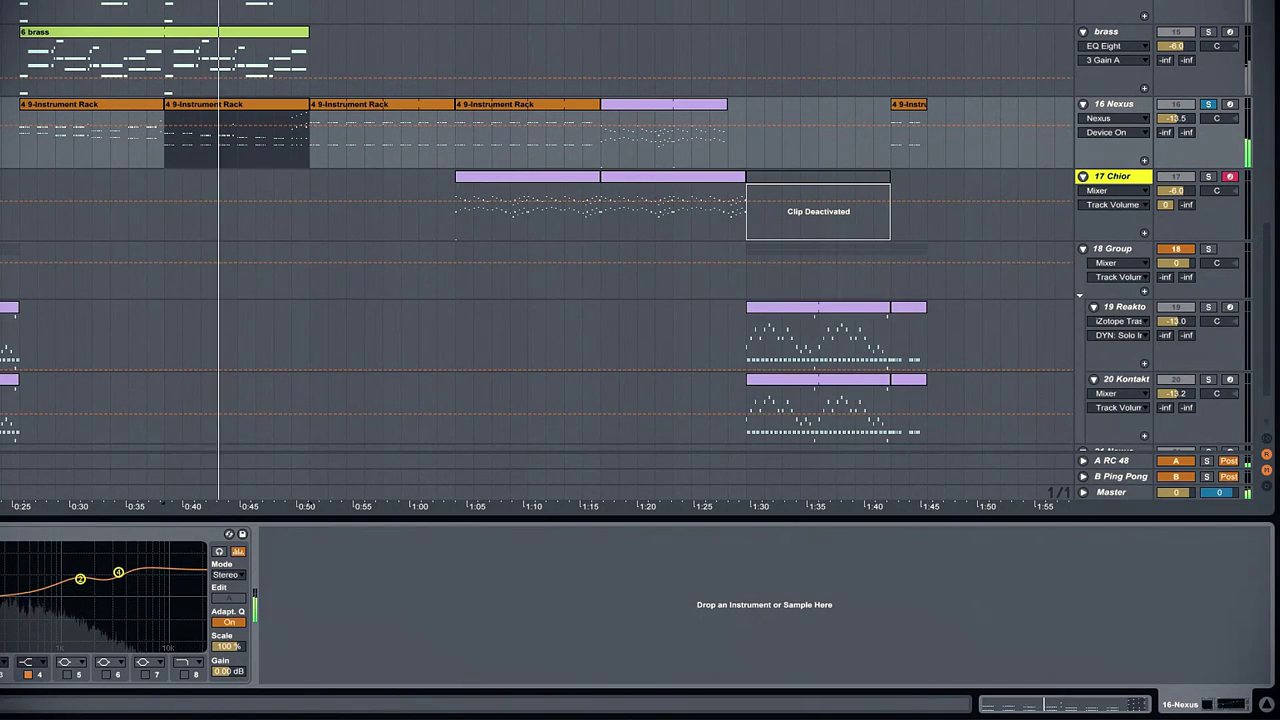
{"action": "left_click", "coordinate": [2, 534]}
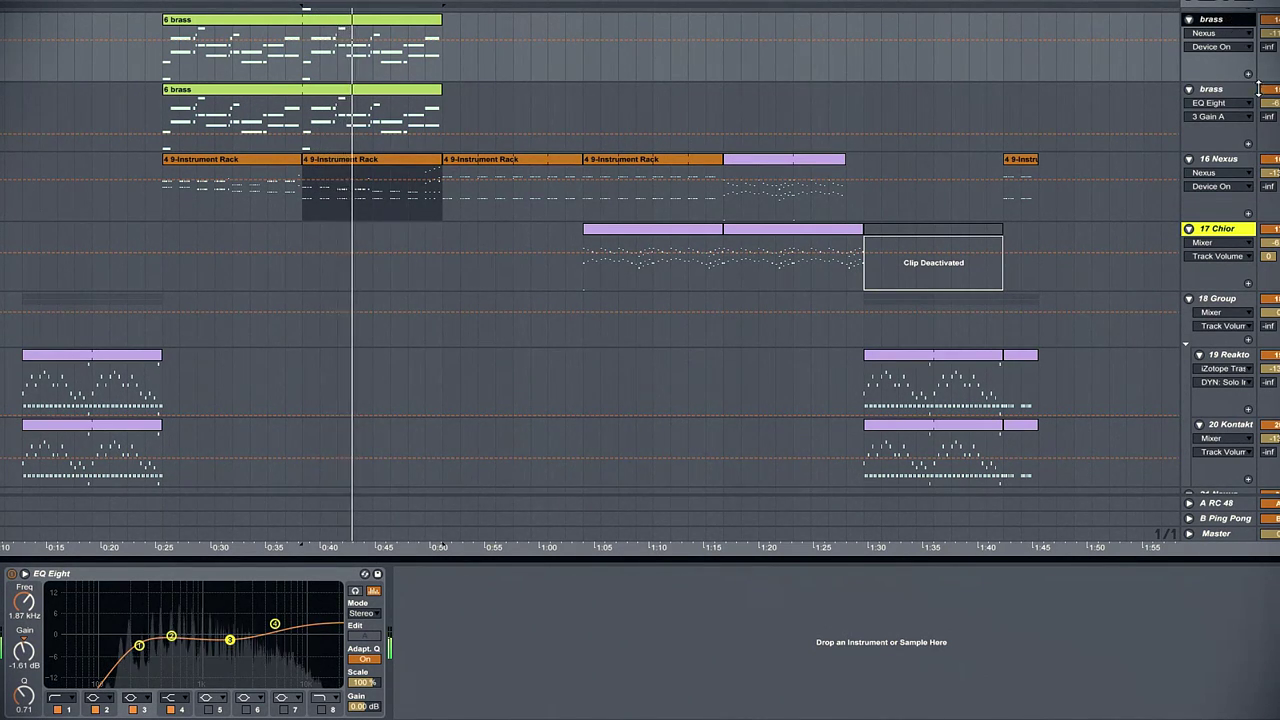
- Bring up the 5 Impulse track's device chain from its first 3-Impulse clip
{"action": "scroll", "coordinate": [1232, 22], "scroll_direction": "up", "scroll_amount": 2}
{"action": "scroll", "coordinate": [590, 270], "scroll_direction": "up", "scroll_amount": 15}
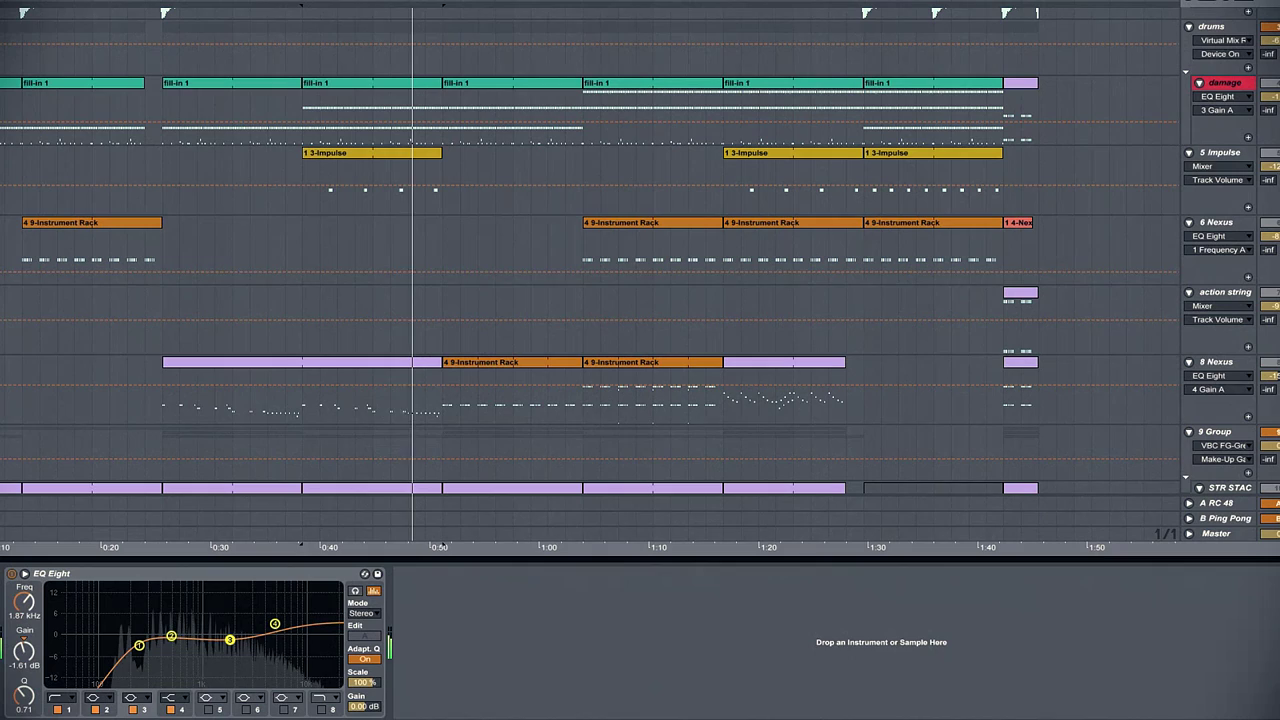
{"action": "double_click", "coordinate": [422, 153]}
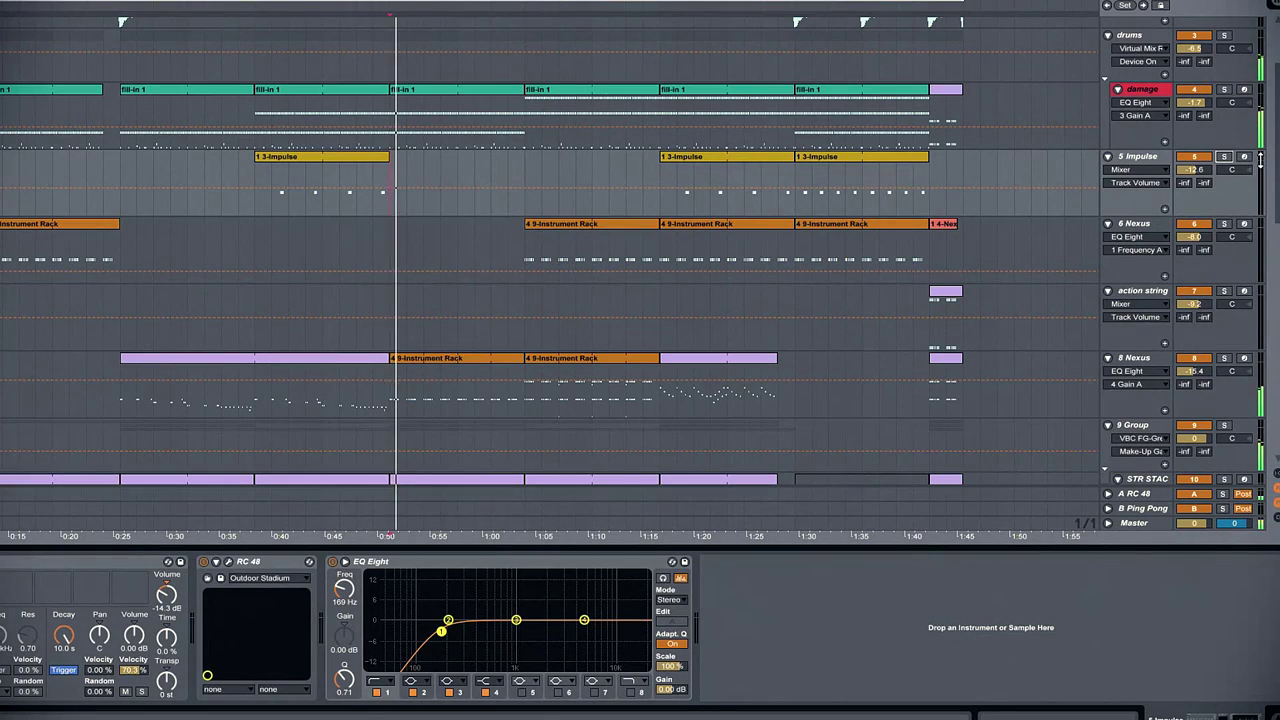
- Audition the two STR STAC tracks in turn by soloing and unsoloing each, starting with track 11
{"action": "scroll", "coordinate": [1270, 220], "scroll_direction": "down", "scroll_amount": 6}
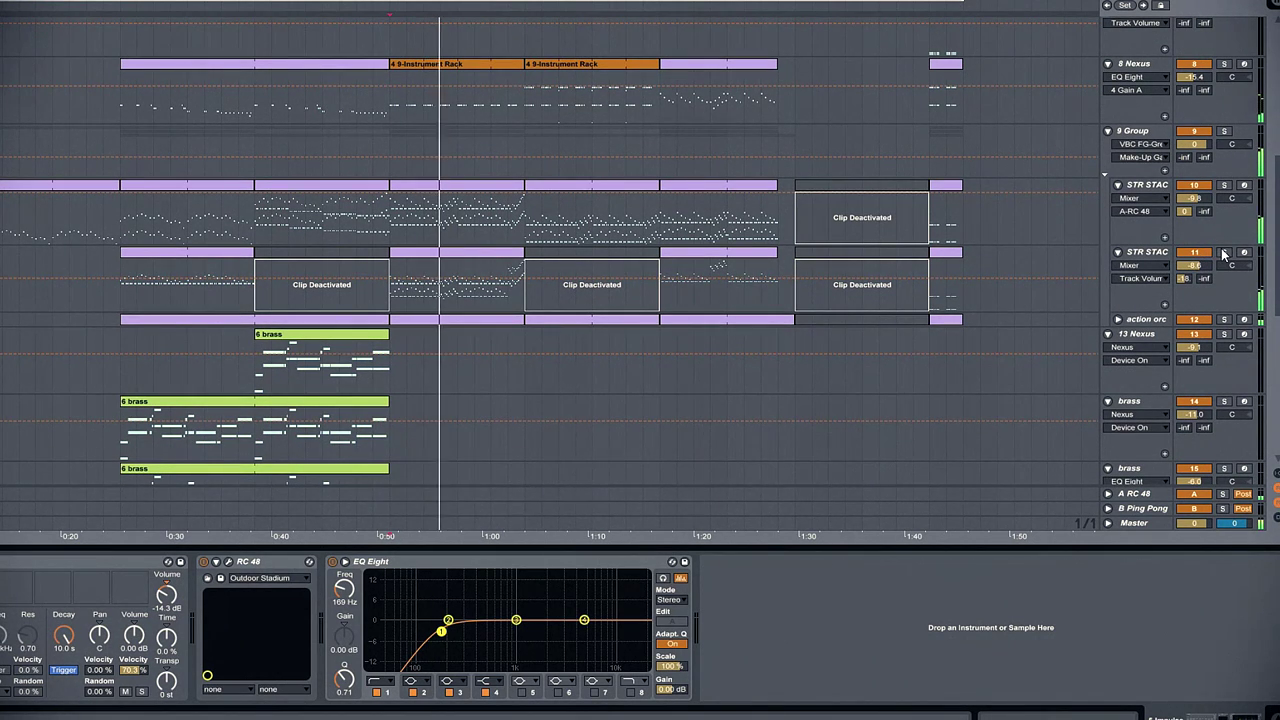
{"action": "left_click", "coordinate": [1222, 253]}
{"action": "left_click", "coordinate": [1222, 253]}
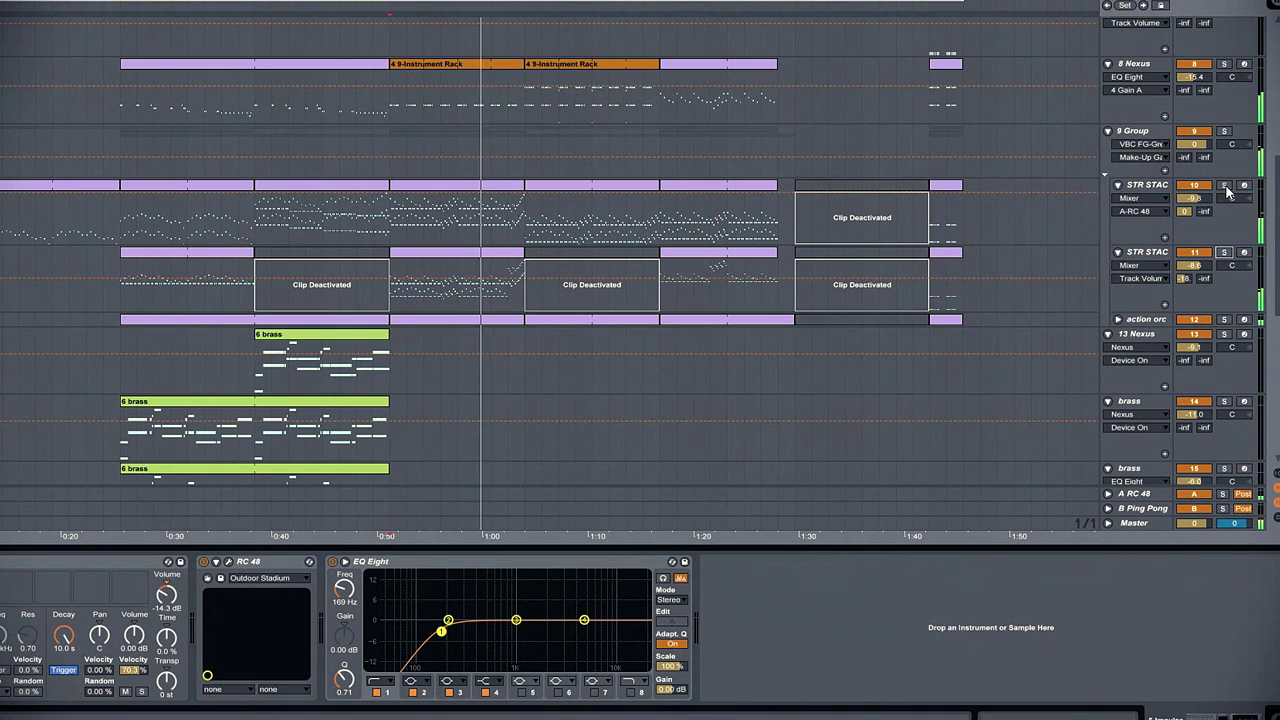
{"action": "left_click", "coordinate": [1224, 187]}
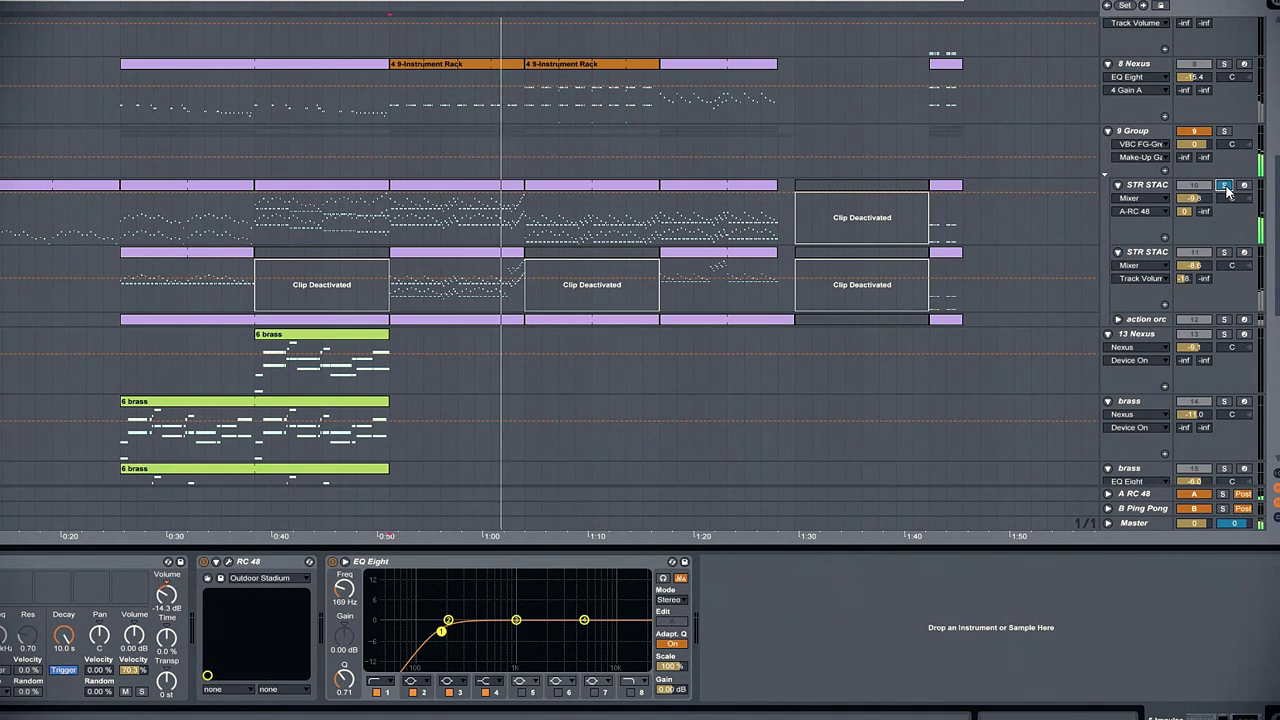
{"action": "left_click", "coordinate": [1225, 188]}
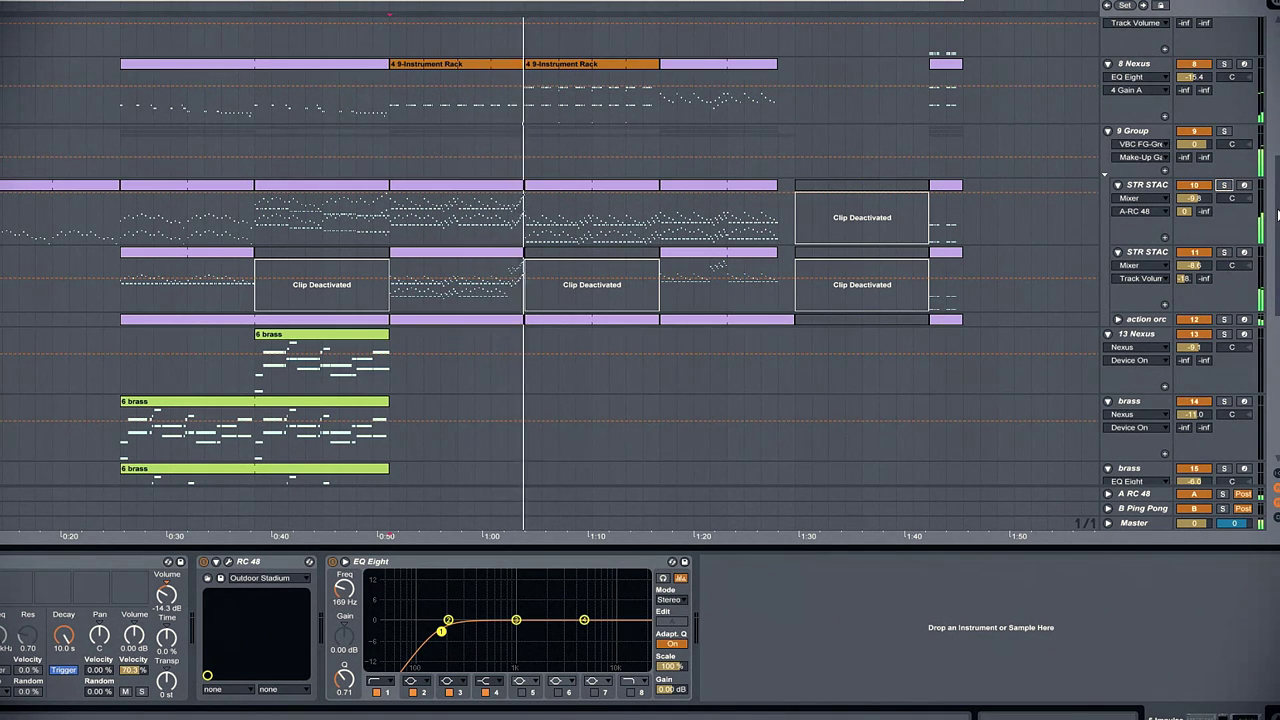
- Open the damage track's fill-in 1 clip starting just after 1:00 to examine its drum notes
{"action": "left_click_drag", "start_coordinate": [1278, 215], "coordinate": [1270, 92]}
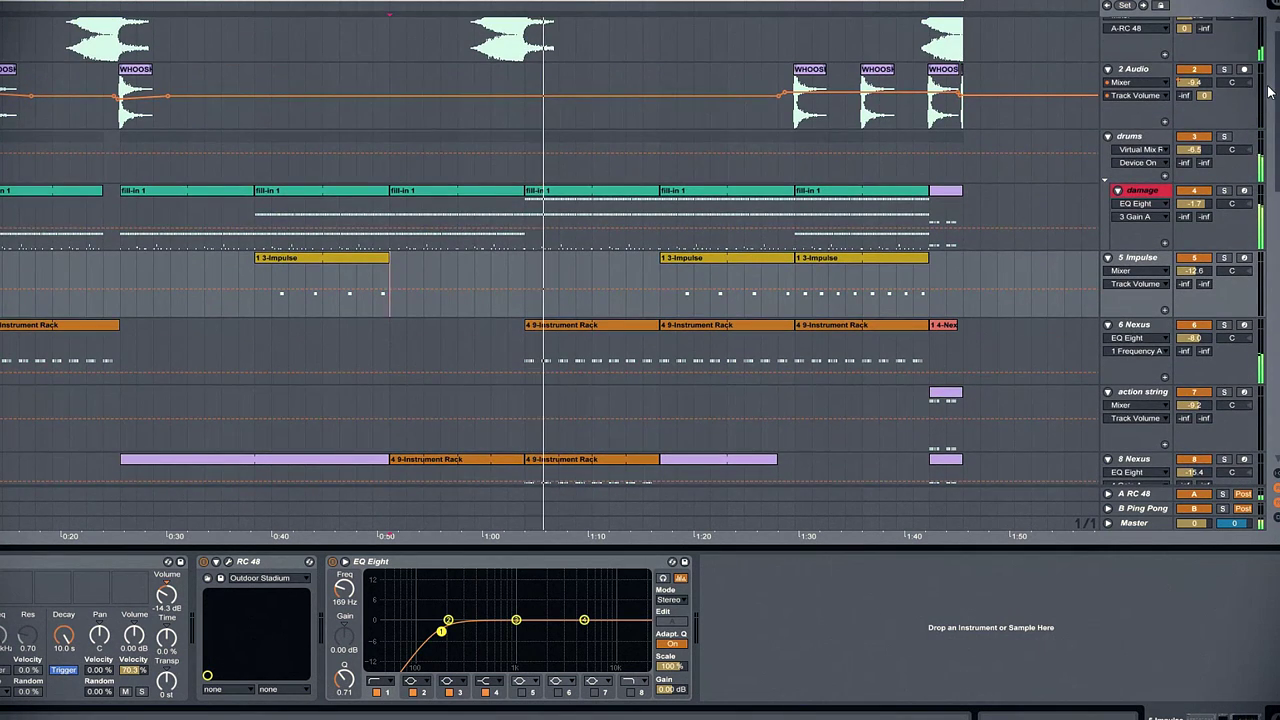
{"action": "double_click", "coordinate": [627, 192]}
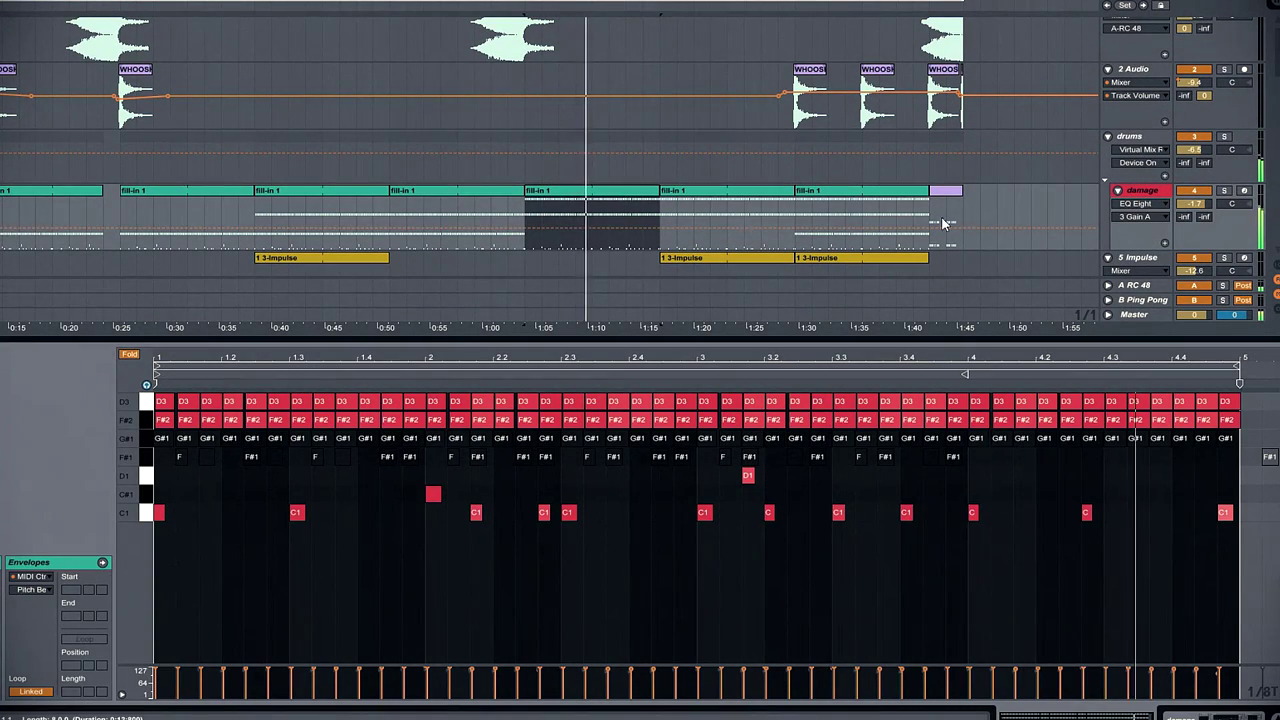
{"action": "scroll", "coordinate": [1036, 201], "scroll_direction": "down", "scroll_amount": 4}
{"action": "scroll", "coordinate": [1030, 204], "scroll_direction": "down", "scroll_amount": 2}
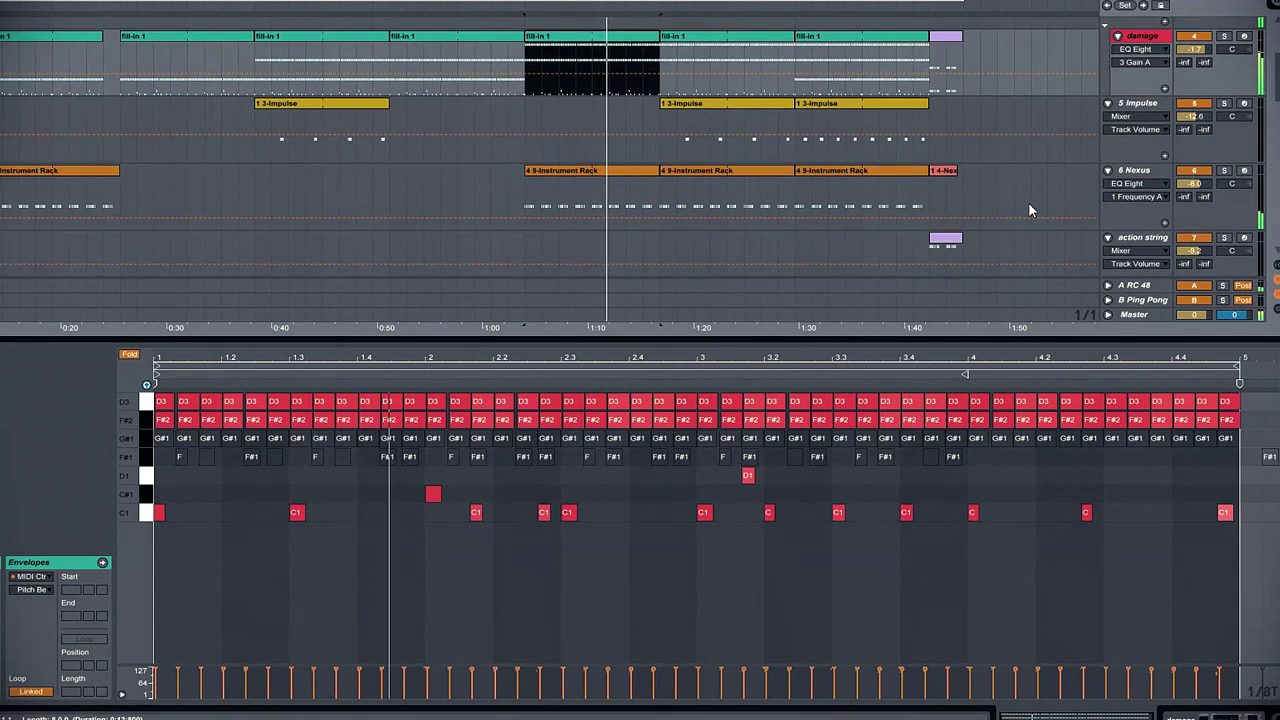
- Examine the 6 Nexus track's Transient Master and Nexus plug-ins and close both windows
{"action": "left_click", "coordinate": [1148, 174]}
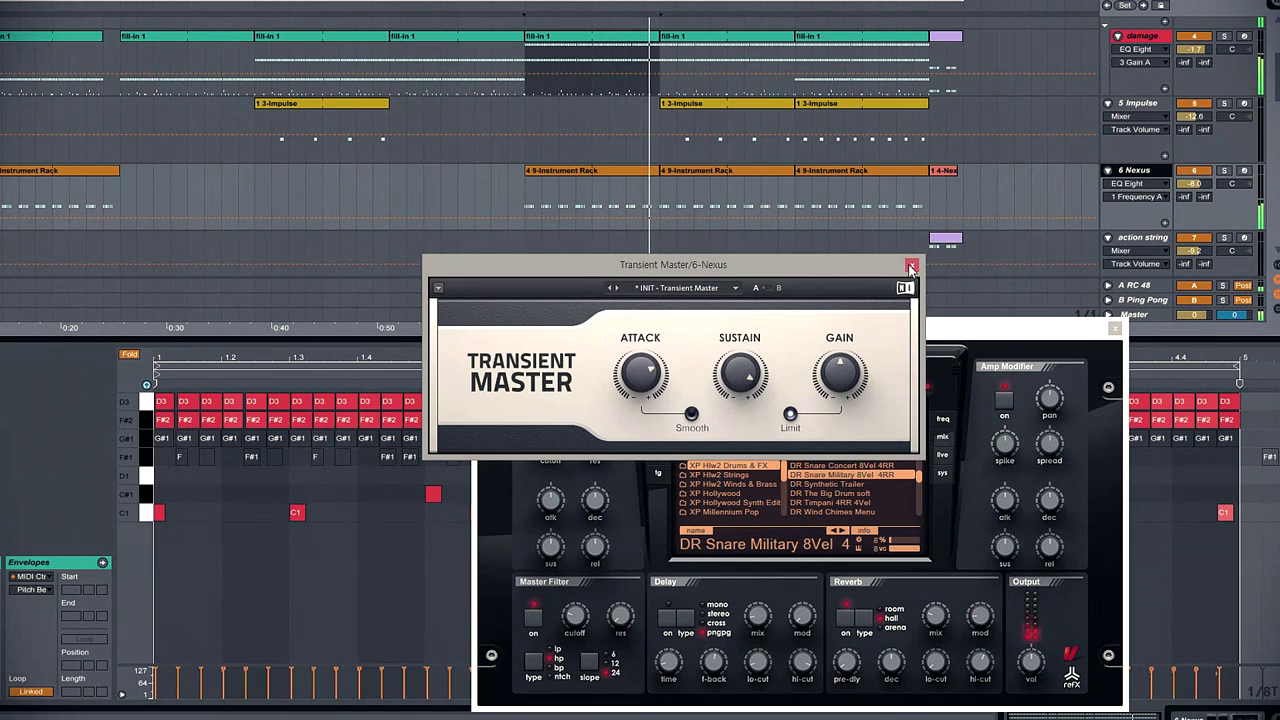
{"action": "left_click", "coordinate": [912, 268]}
{"action": "left_click", "coordinate": [1115, 328]}
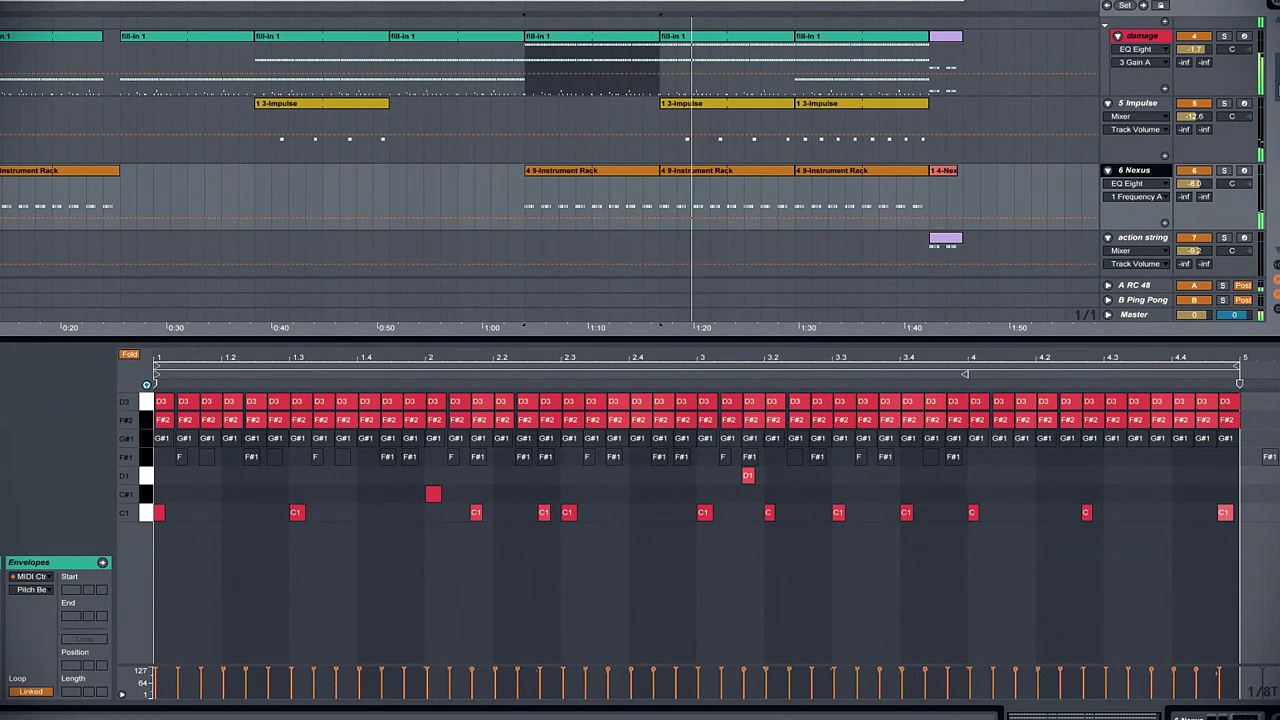
- Solo the action orc track and unfold its lane in the arrangement
{"action": "scroll", "coordinate": [1272, 166], "scroll_direction": "down", "scroll_amount": 15}
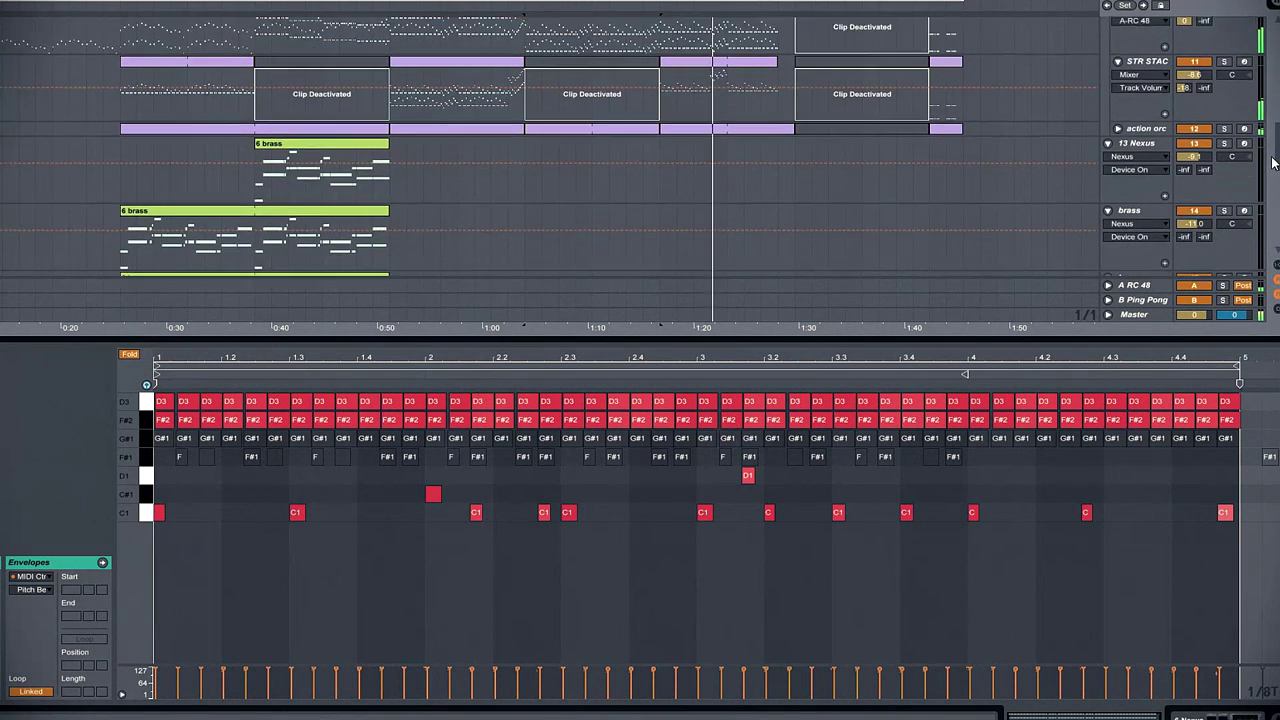
{"action": "left_click_drag", "start_coordinate": [1272, 166], "coordinate": [1272, 148]}
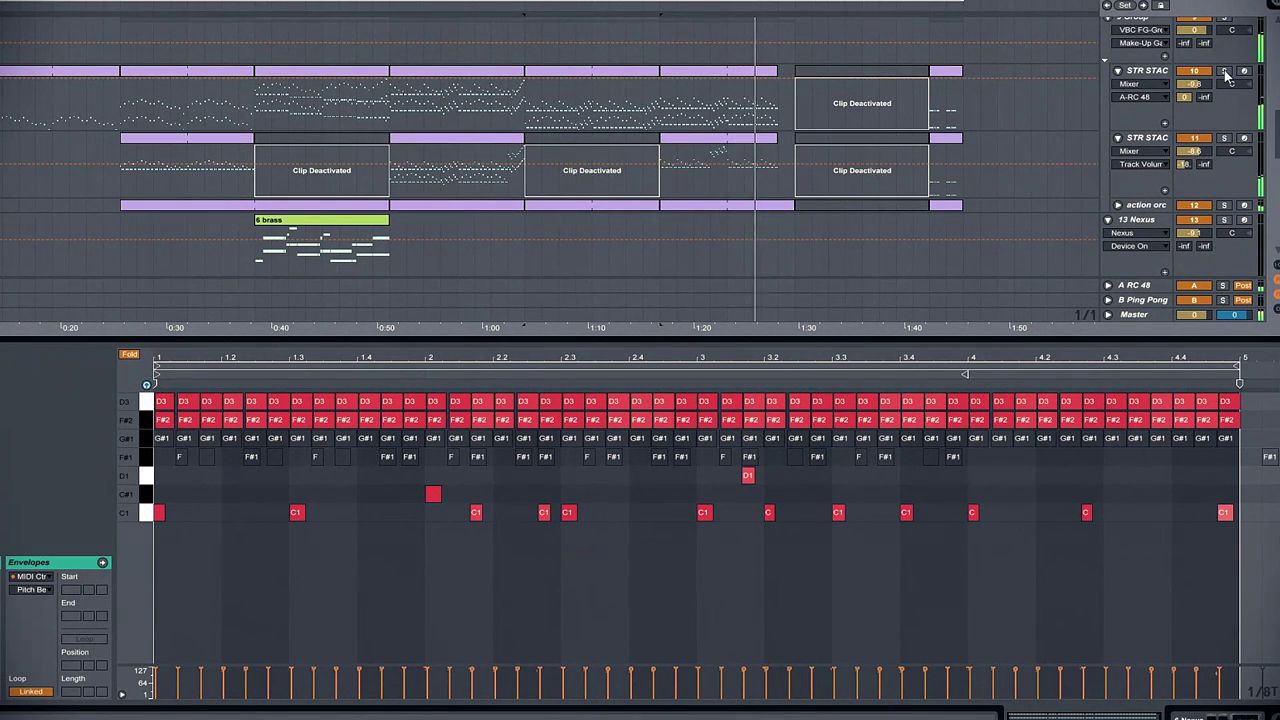
{"action": "left_click", "coordinate": [1224, 205]}
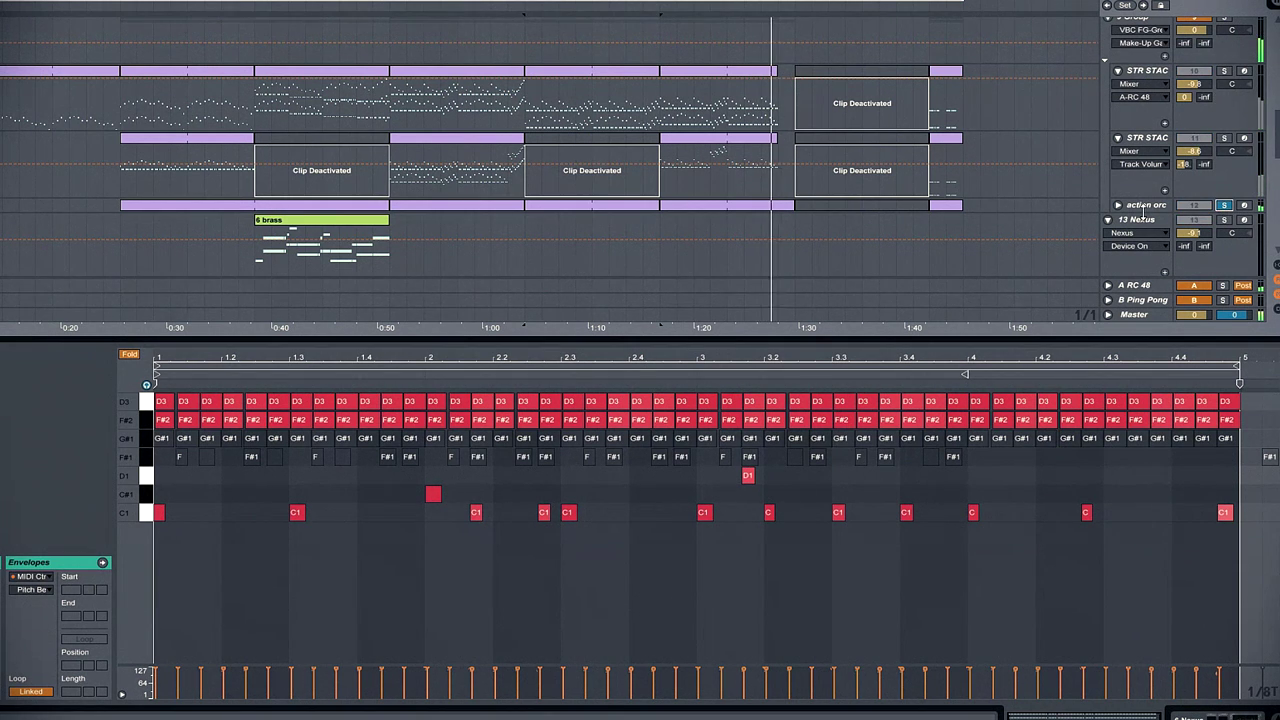
{"action": "left_click", "coordinate": [1119, 206]}
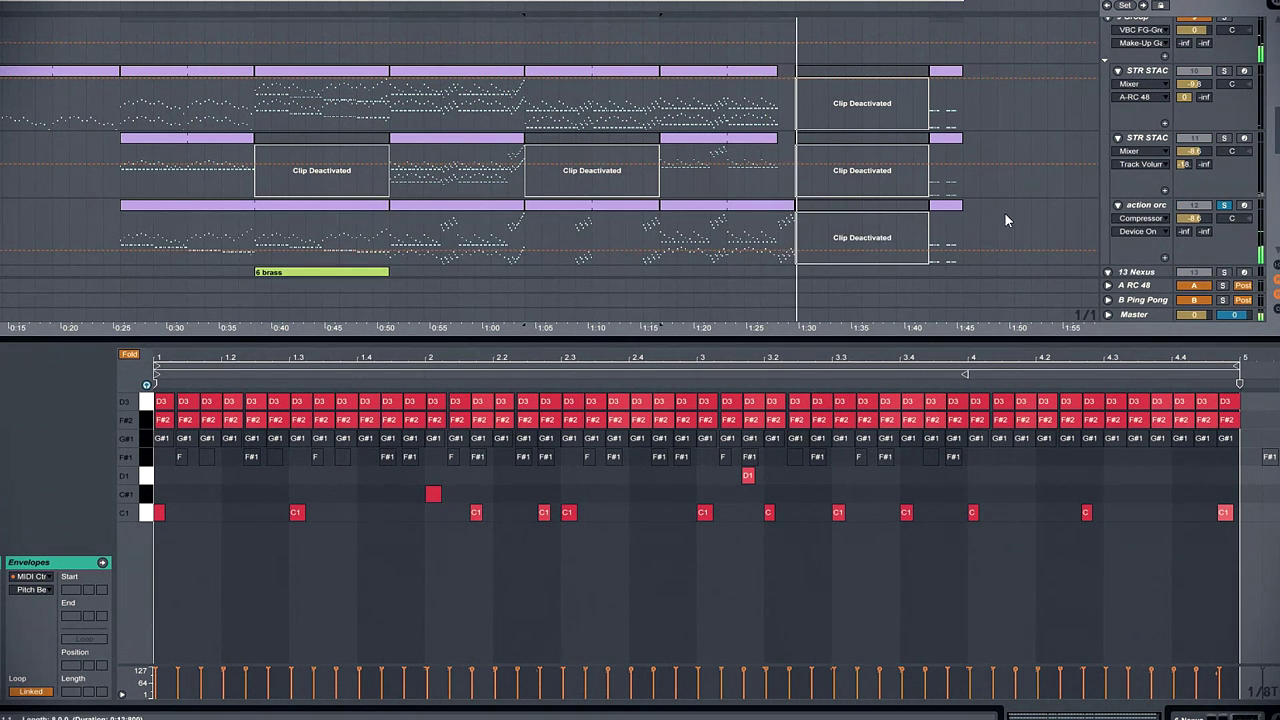
- View the notes of the action orc clip that ends just before 1:30, then hide the clip details
{"action": "left_click", "coordinate": [753, 206]}
{"action": "left_click", "coordinate": [662, 237]}
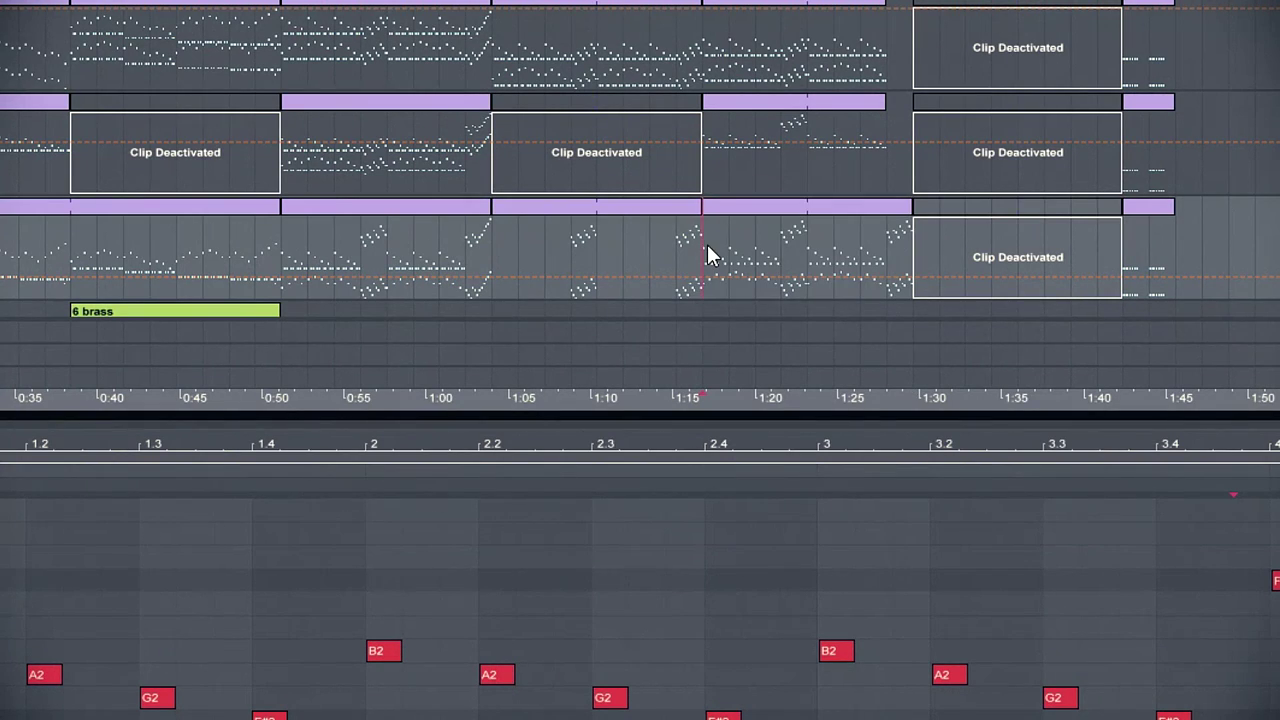
{"action": "key", "text": "ctrl+alt+l"}
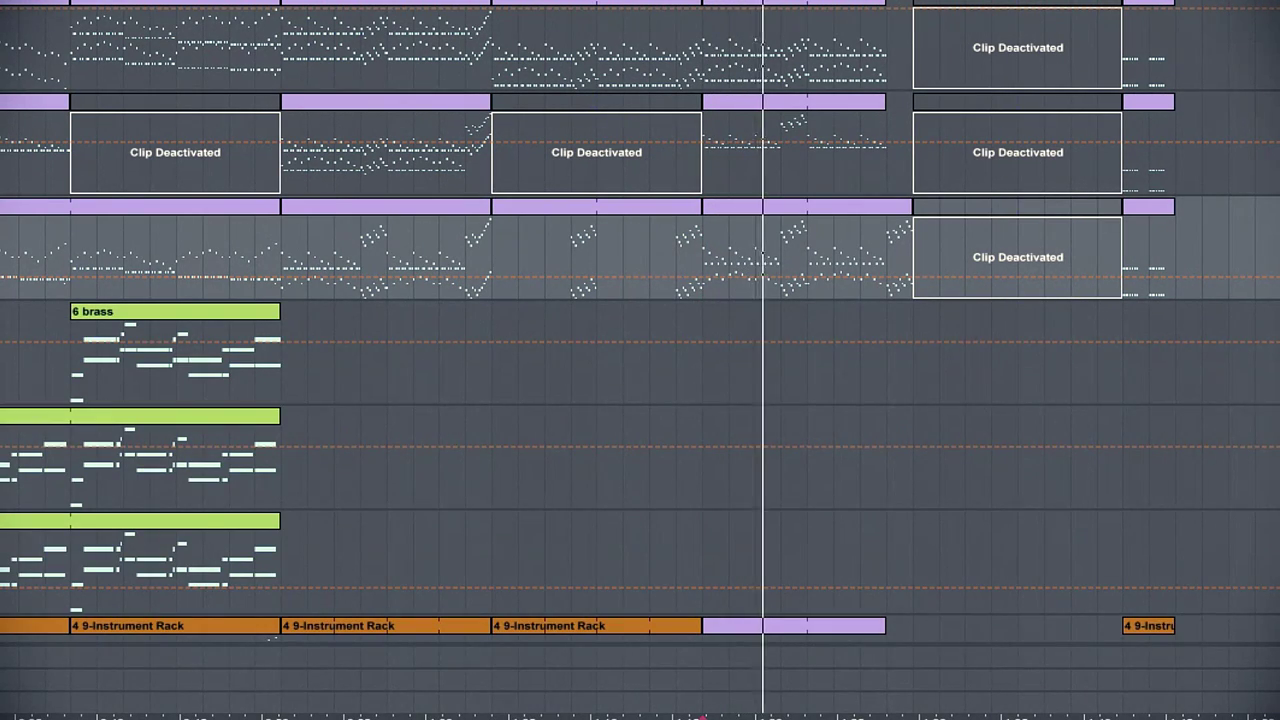
- Play the arrangement from bar 57 and review the active clips from the choir track up to the audio tracks
{"action": "left_click_drag", "start_coordinate": [1279, 2], "coordinate": [872, 2]}
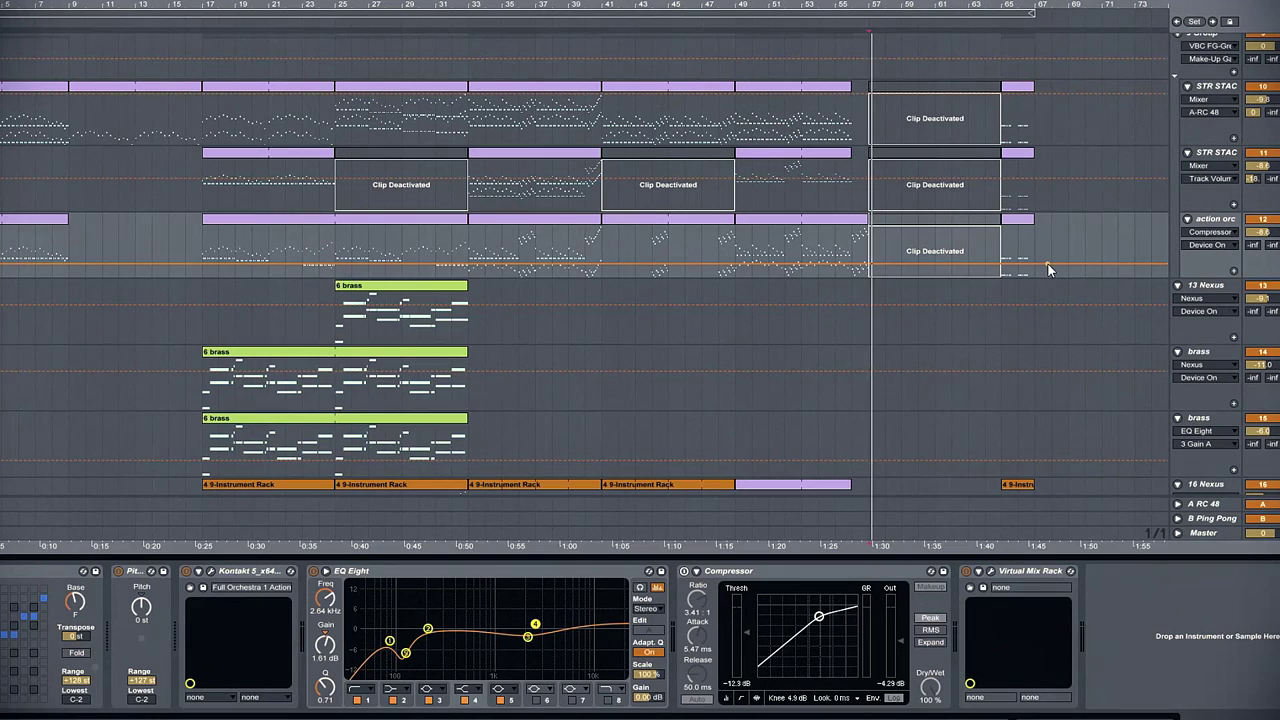
{"action": "scroll", "coordinate": [1116, 280], "scroll_direction": "down", "scroll_amount": 2}
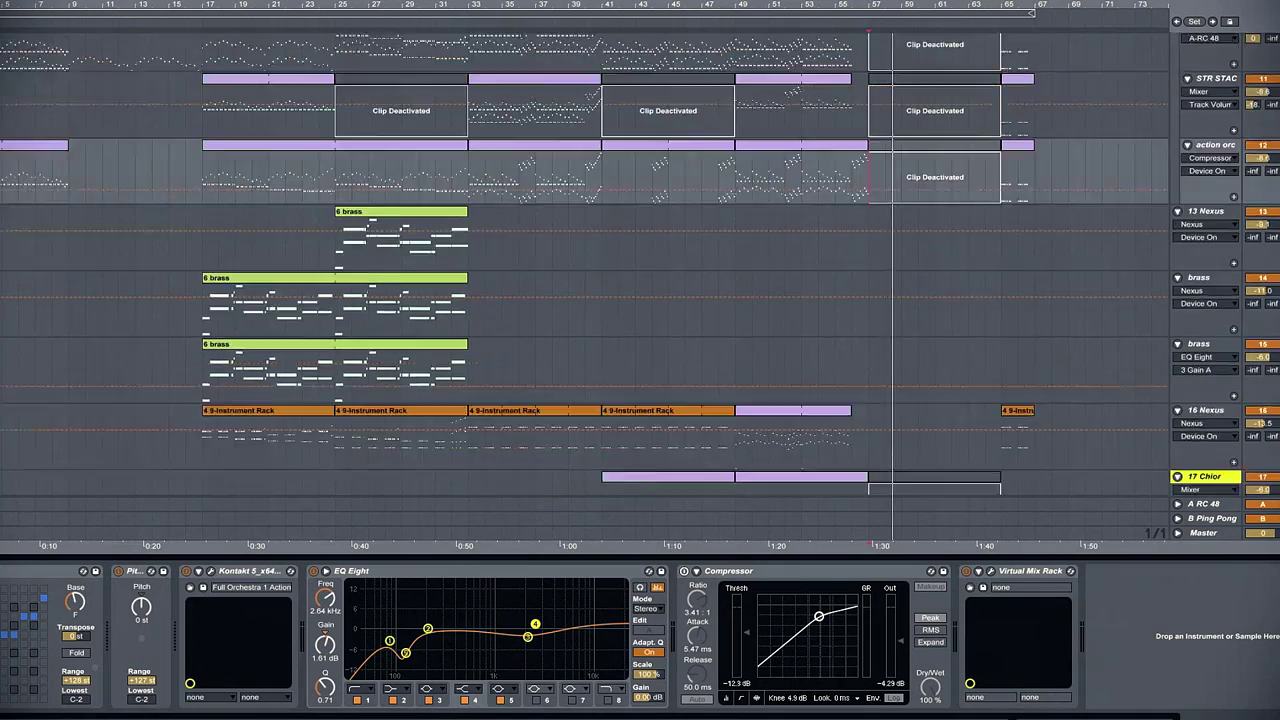
{"action": "scroll", "coordinate": [584, 286], "scroll_direction": "down", "scroll_amount": 6}
{"action": "scroll", "coordinate": [584, 286], "scroll_direction": "up", "scroll_amount": 14}
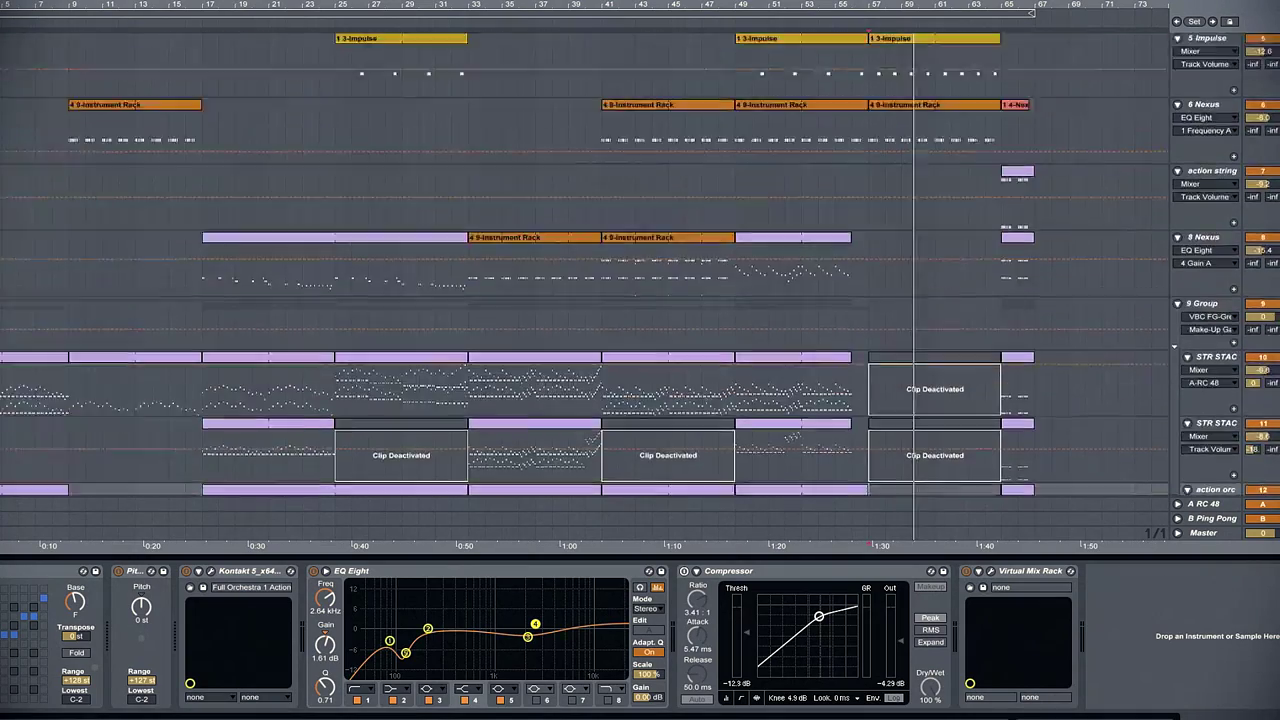
{"action": "scroll", "coordinate": [584, 286], "scroll_direction": "up", "scroll_amount": 5}
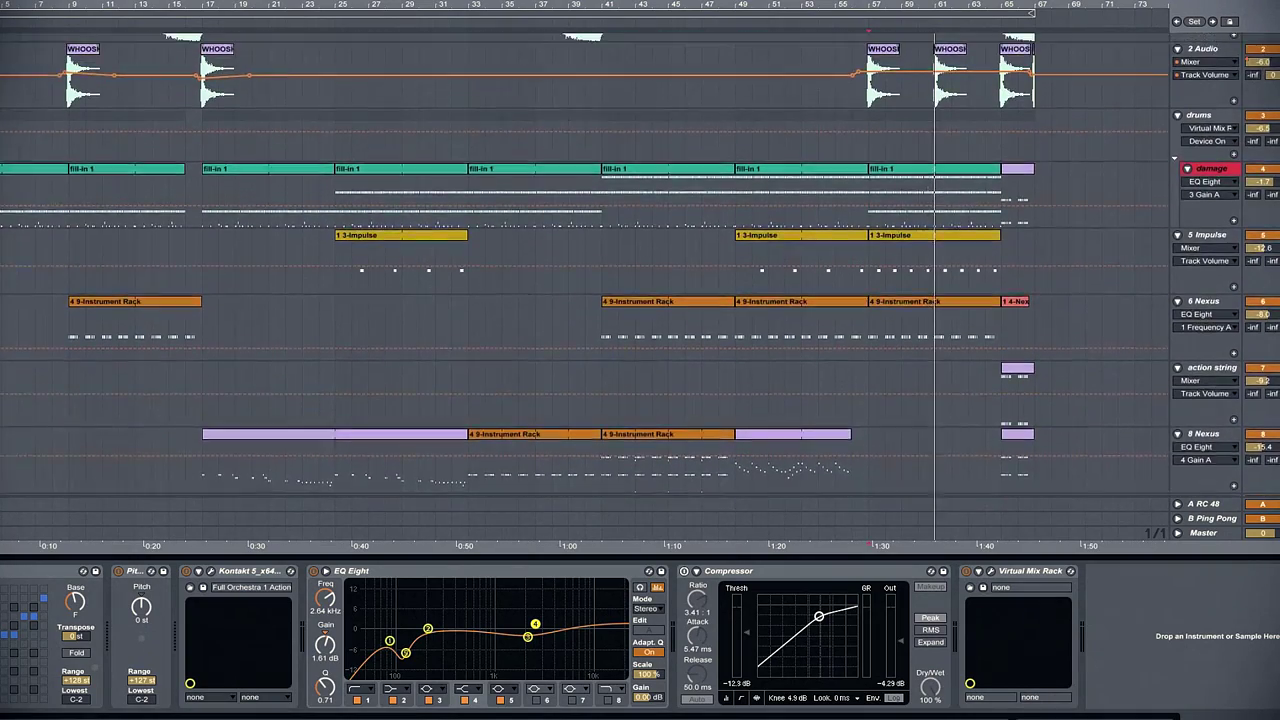
{"action": "scroll", "coordinate": [584, 286], "scroll_direction": "up", "scroll_amount": 2}
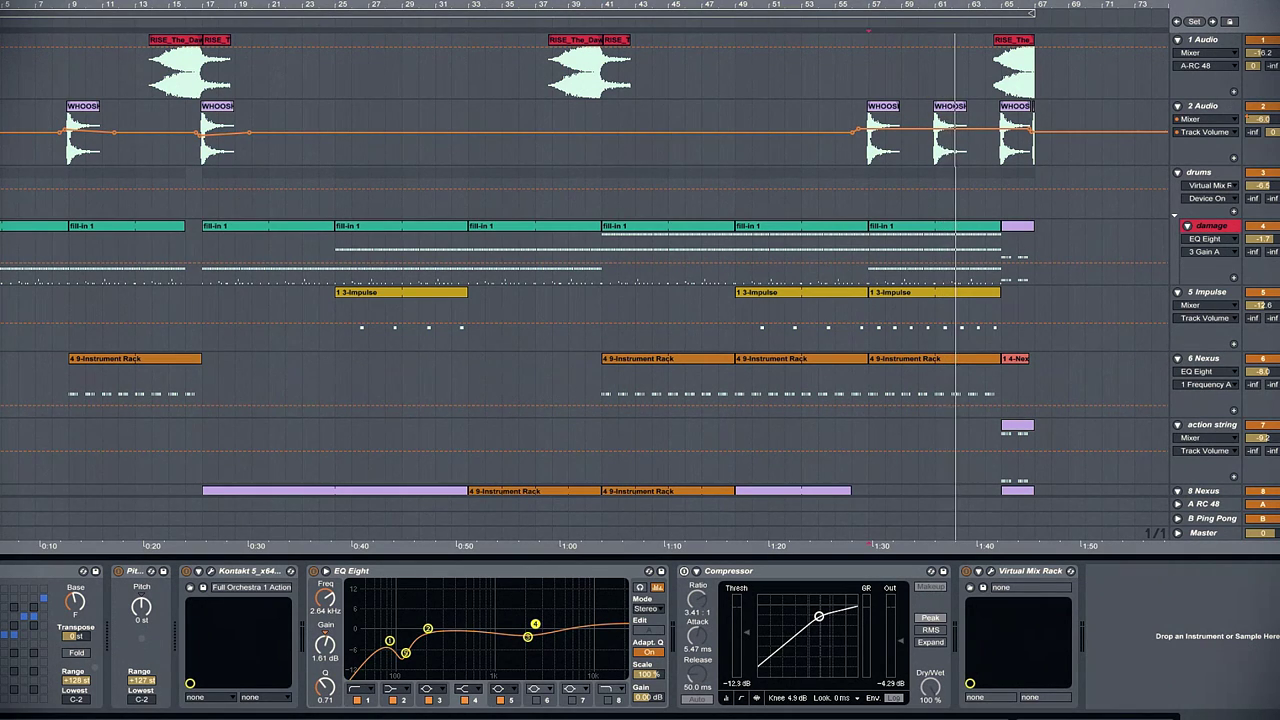